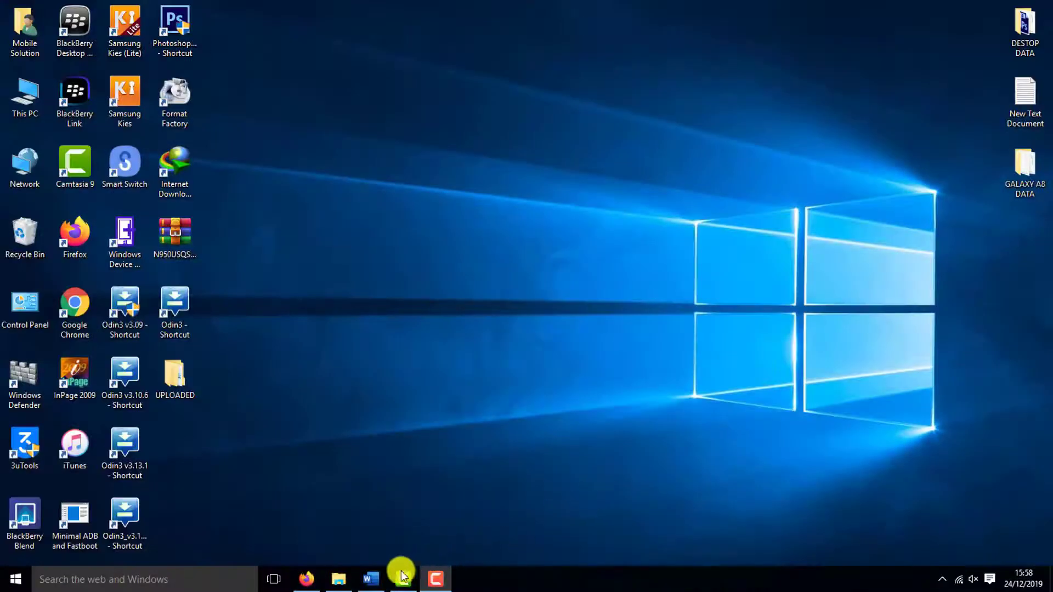
- Switch to Firefox and open the About section of the Mobile City page to review its name and category
mouse_move(301, 586)
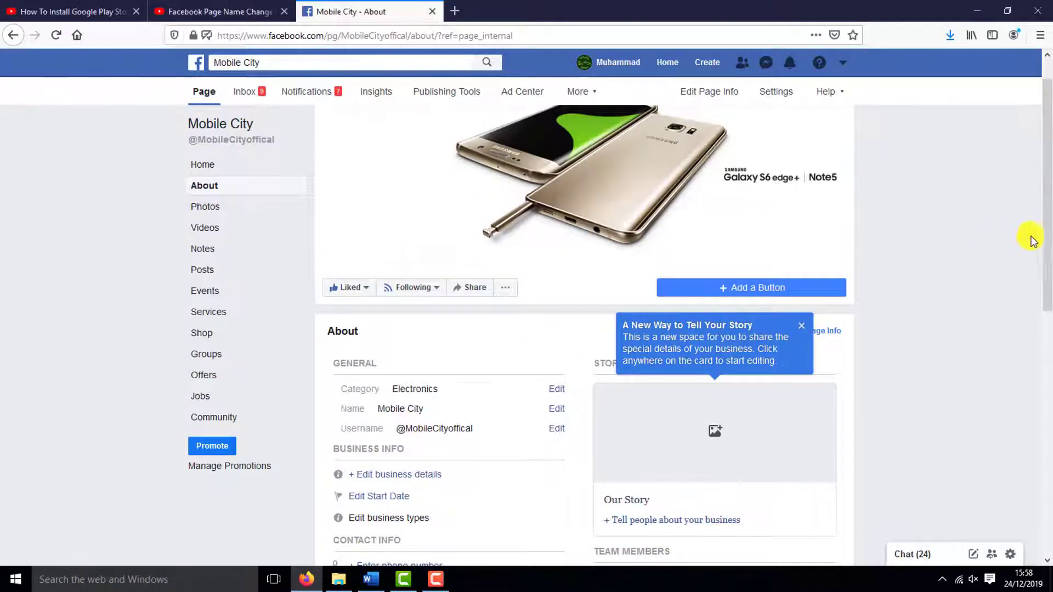
drag(1044, 221, 1047, 386)
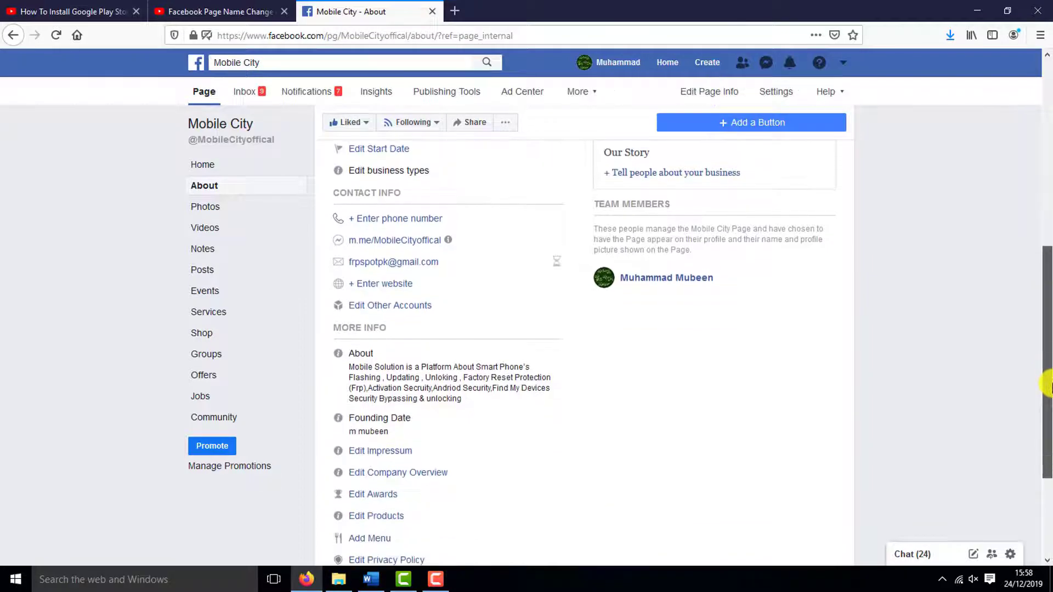
scroll(731, 461, up, 7)
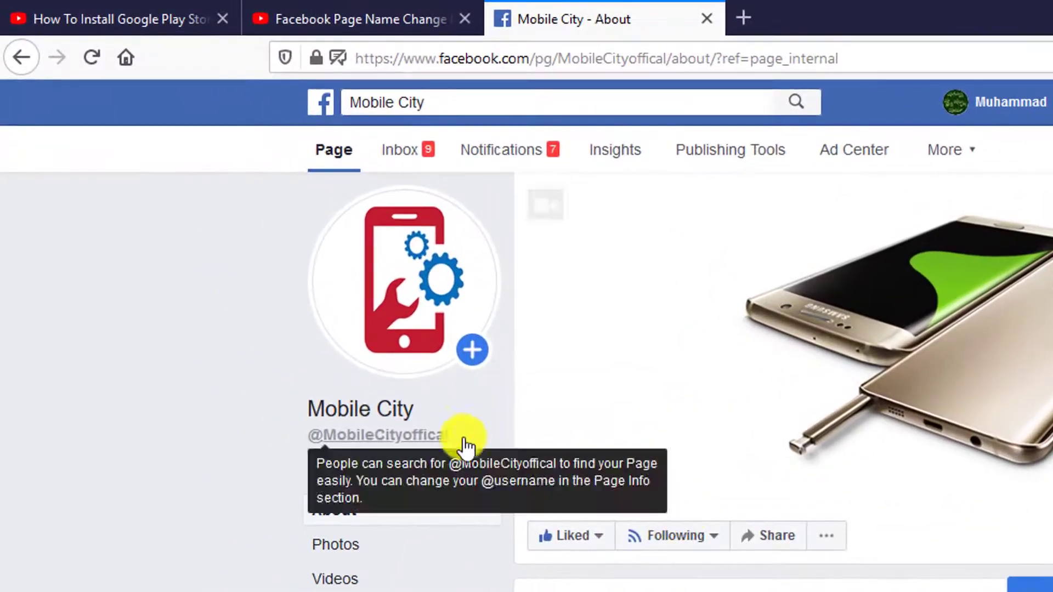
click(323, 156)
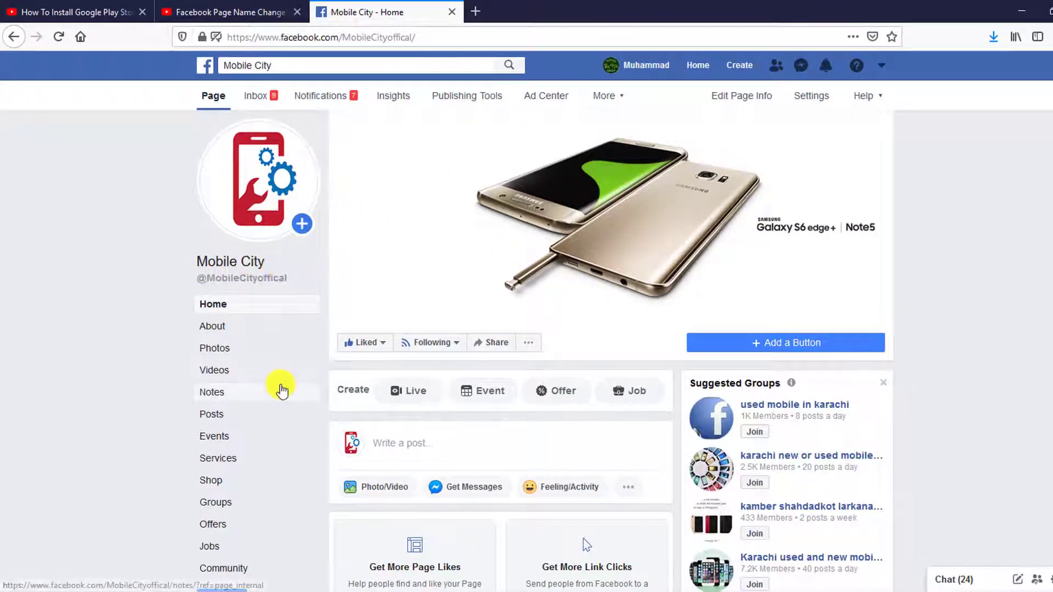
scroll(277, 387, down, 2)
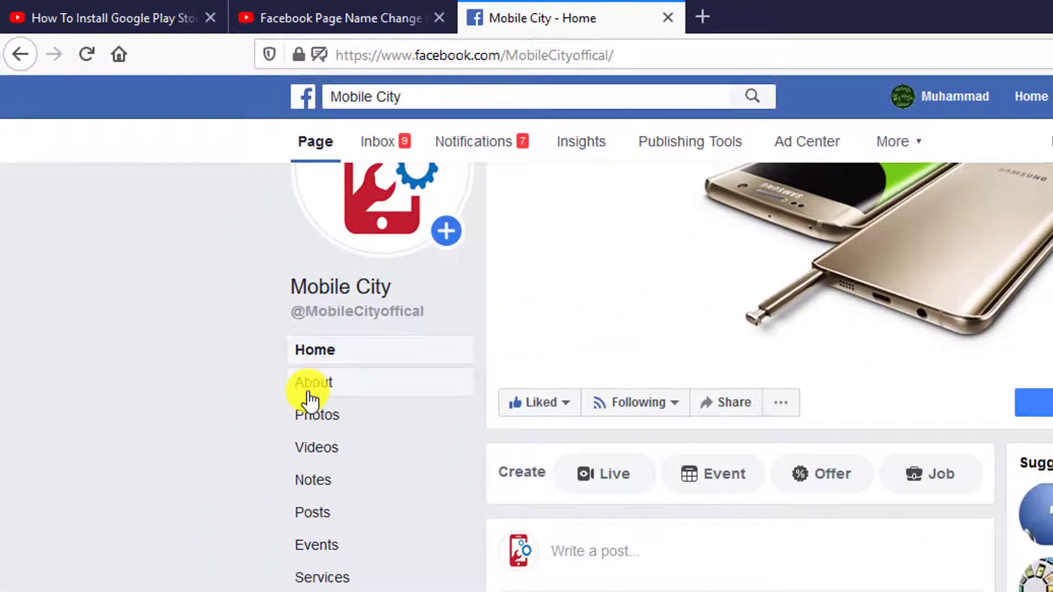
click(309, 392)
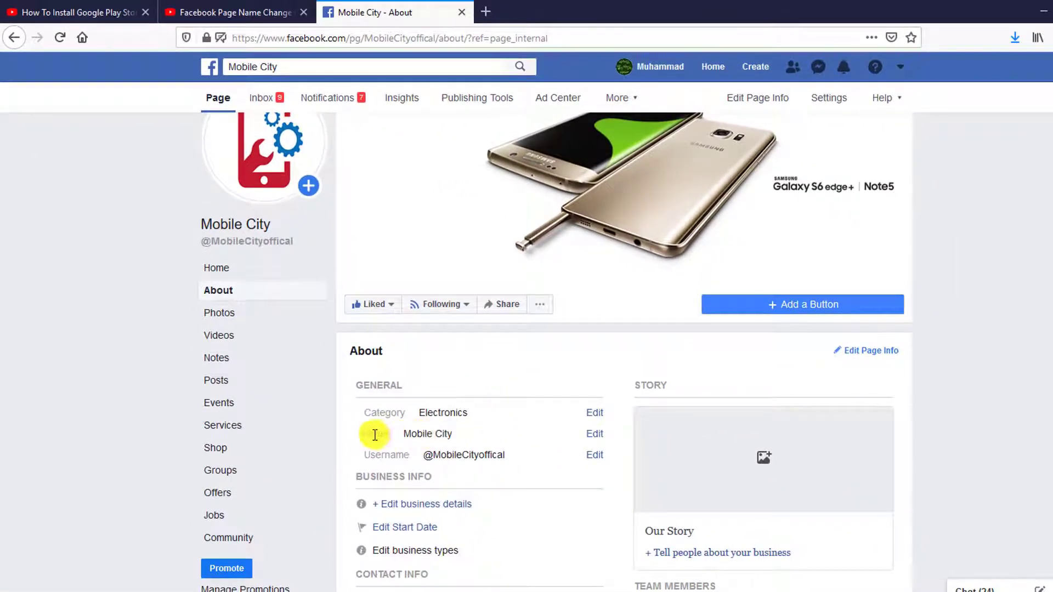
drag(404, 434, 446, 430)
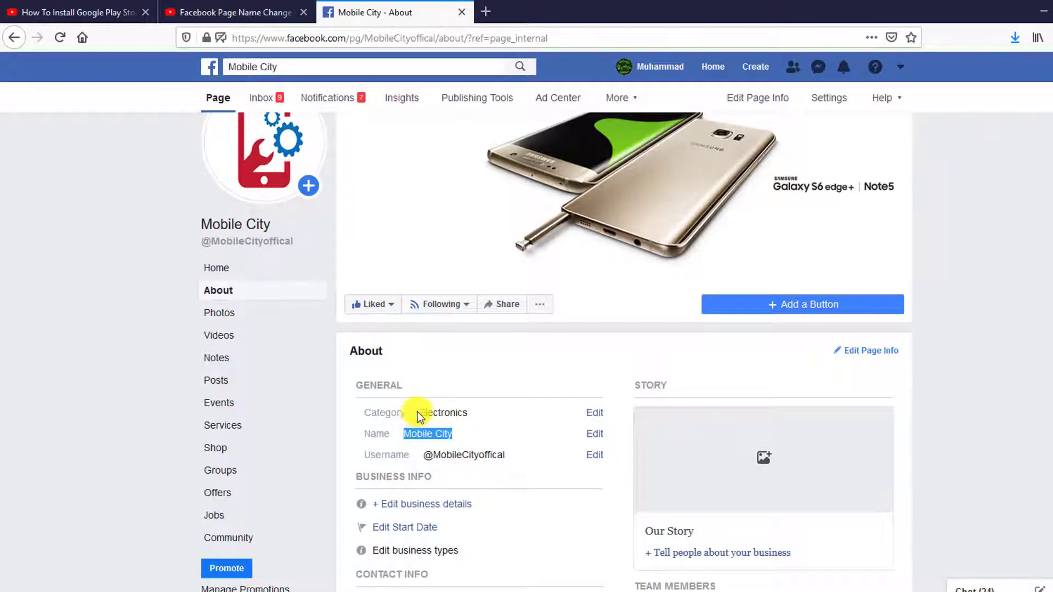
drag(419, 413, 469, 412)
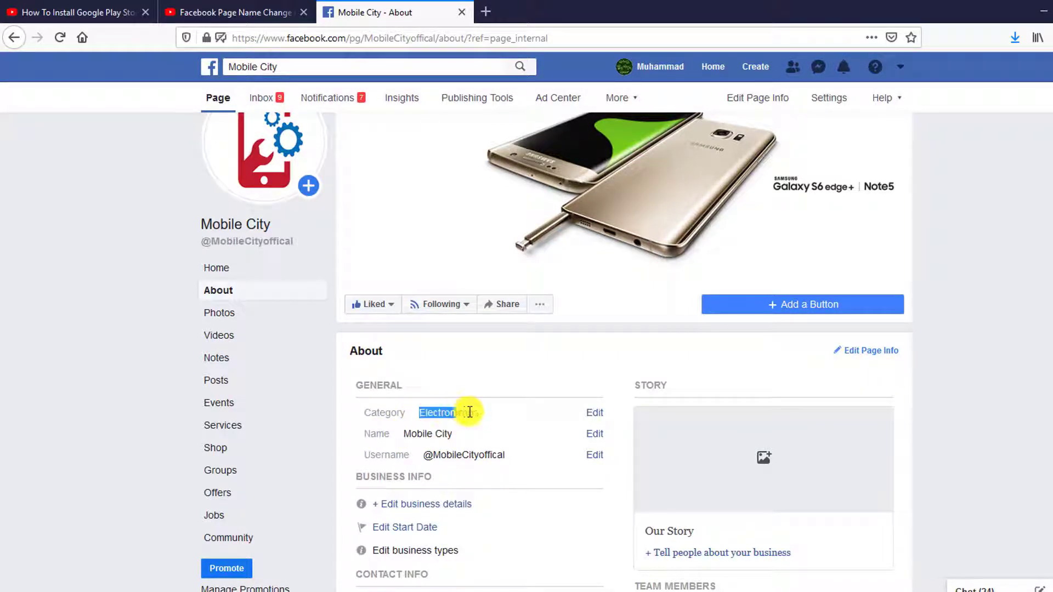
- Remove the page's existing Electronics and Mobile Phone Shop categories and add Science, Technology & Engineering
click(595, 413)
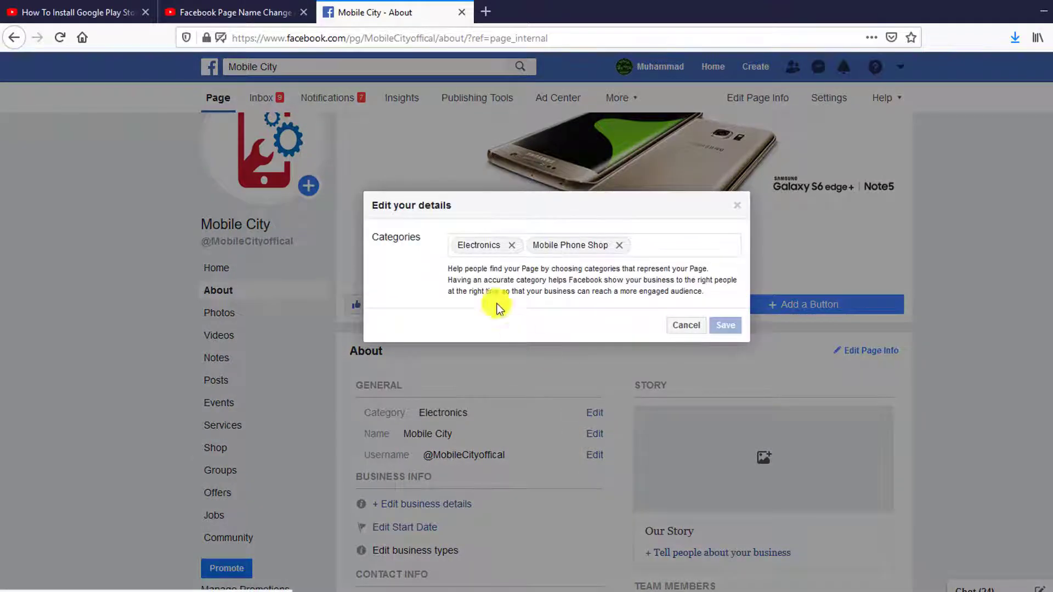
click(619, 245)
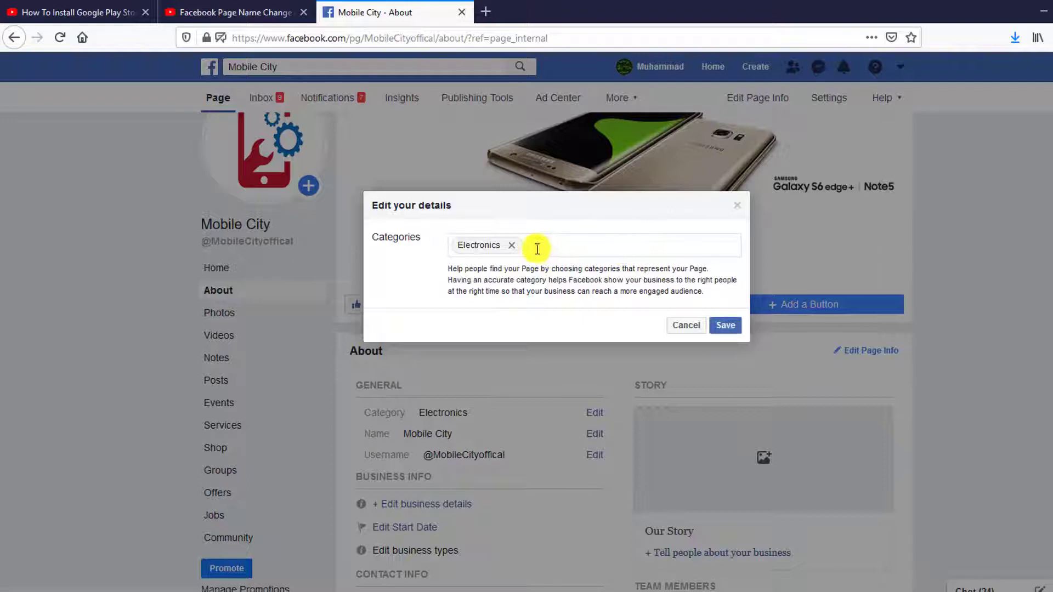
click(513, 246)
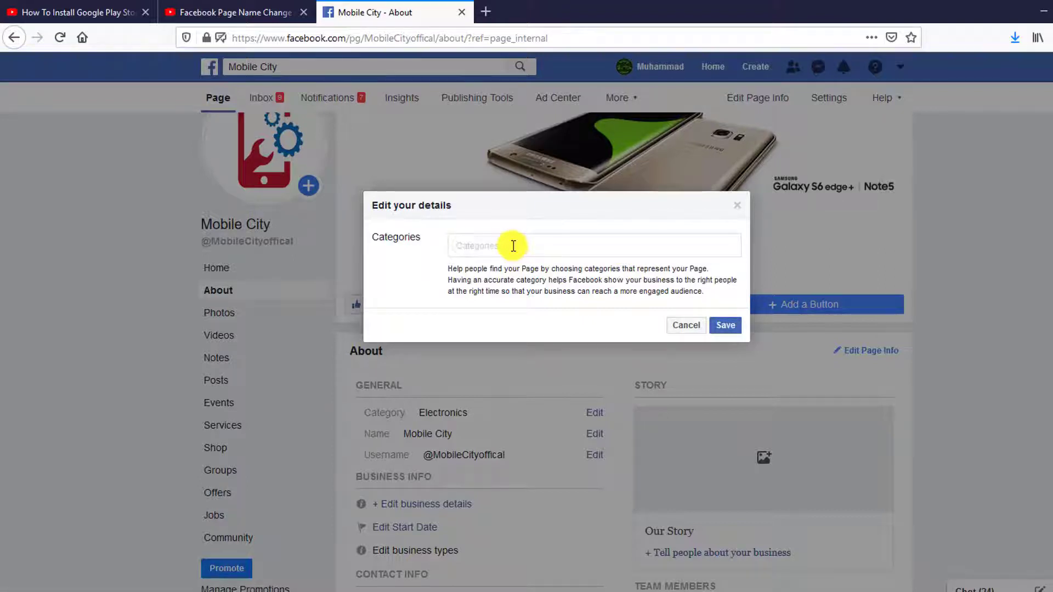
text(te)
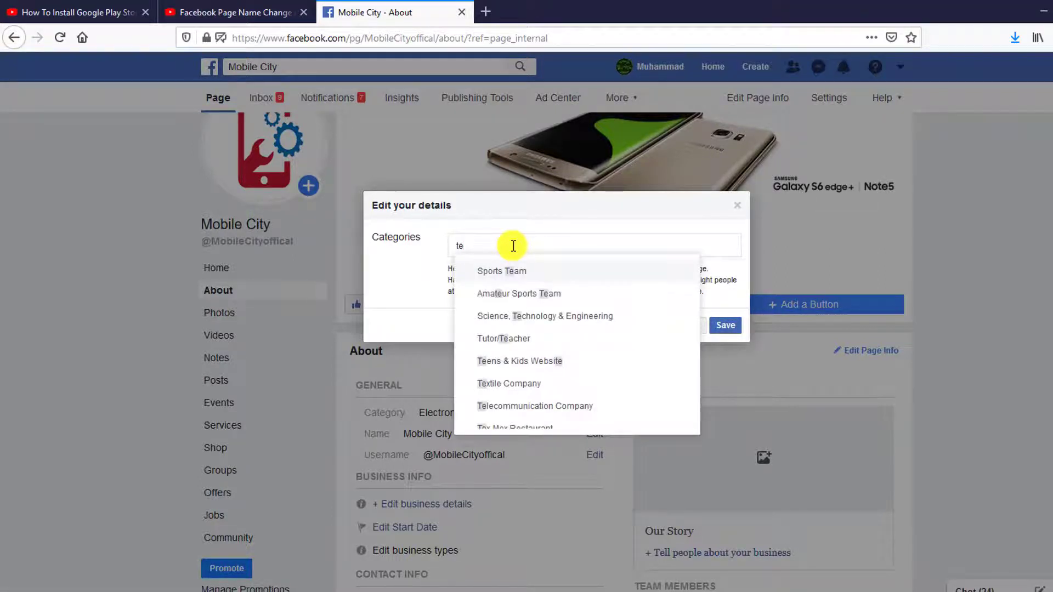
text(ch)
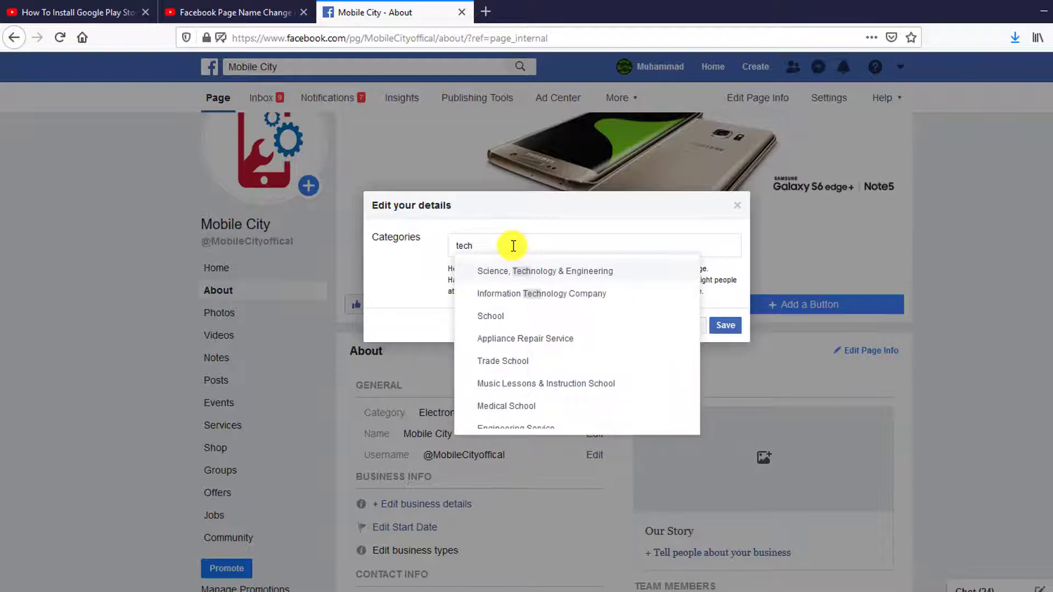
click(550, 273)
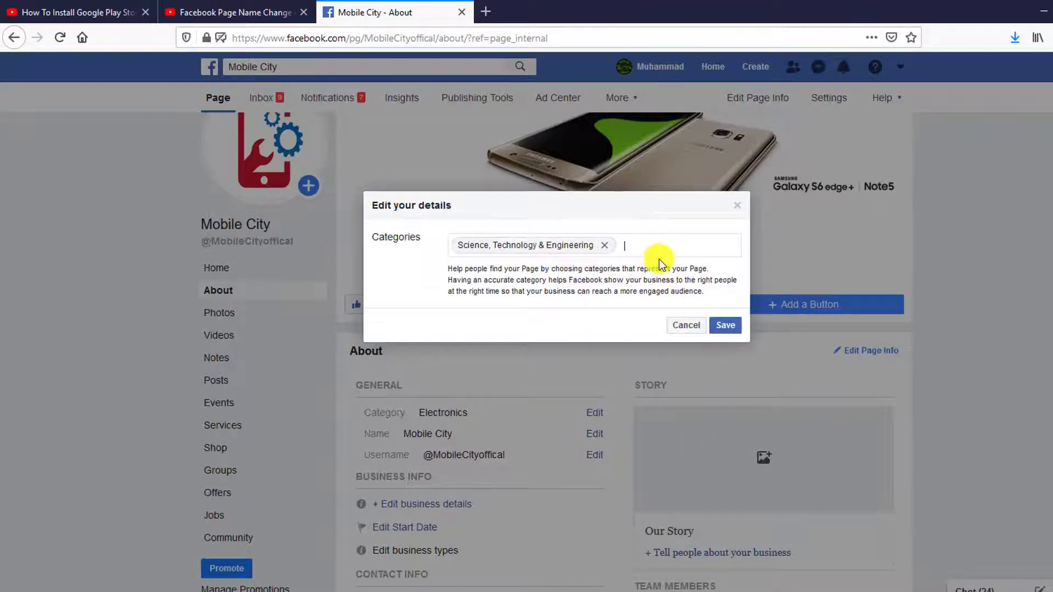
text(sma)
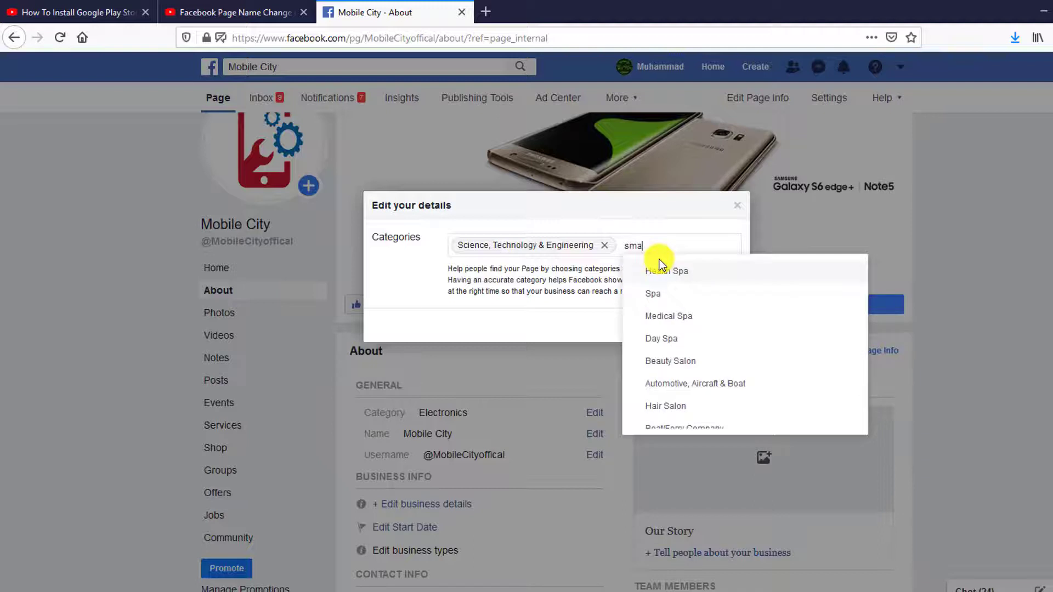
text(rt ph)
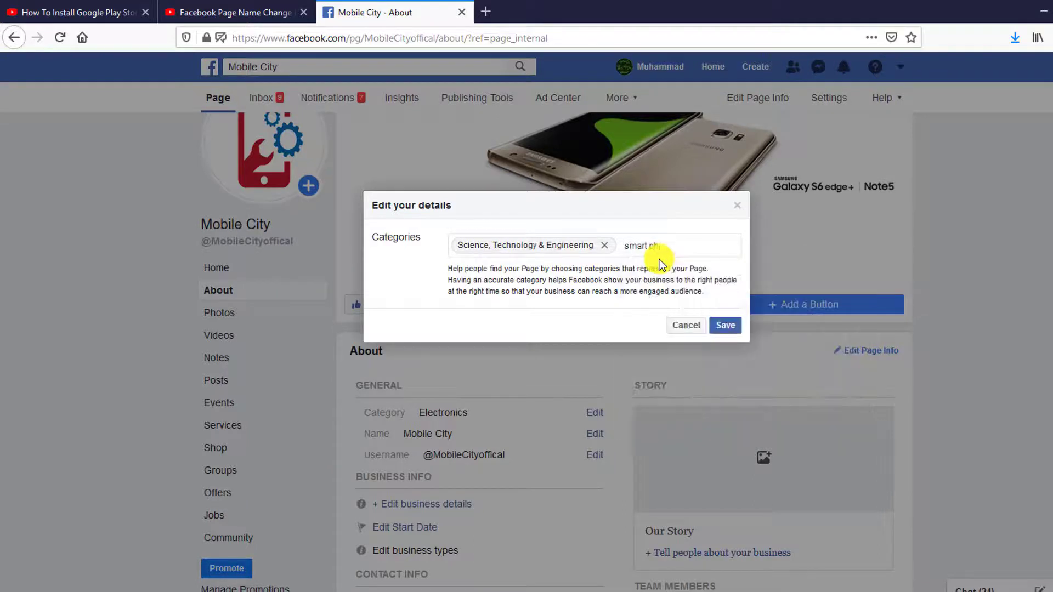
key(BackSpace)
key(BackSpace)
key(BackSpace)
key(BackSpace)
key(BackSpace)
key(BackSpace)
key(BackSpace)
key(BackSpace)
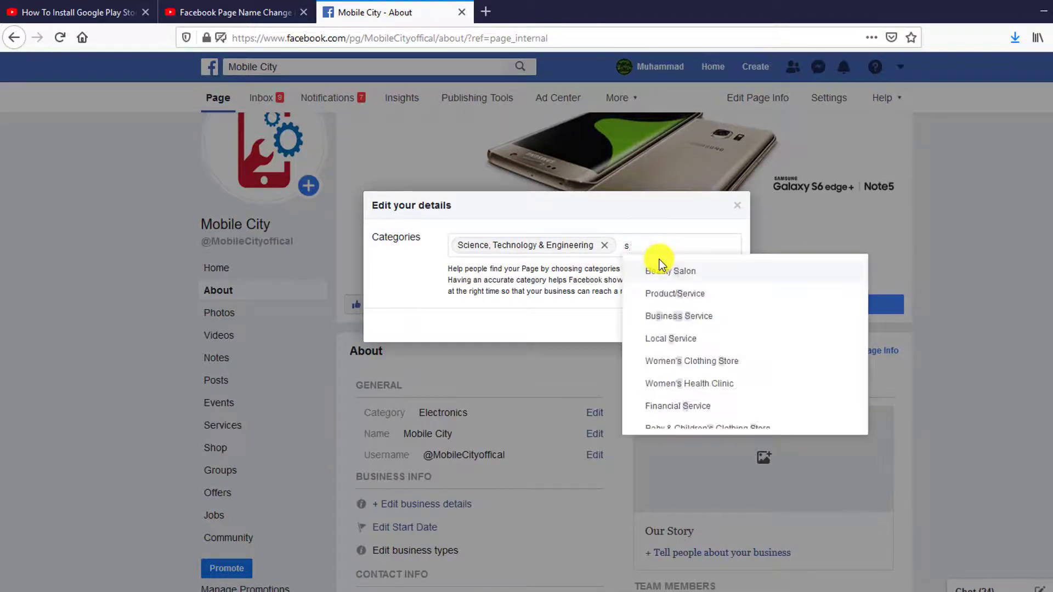
- Add Mobile Phone Shop as the second category, save the categories, and decline adding more page info
text(mobil)
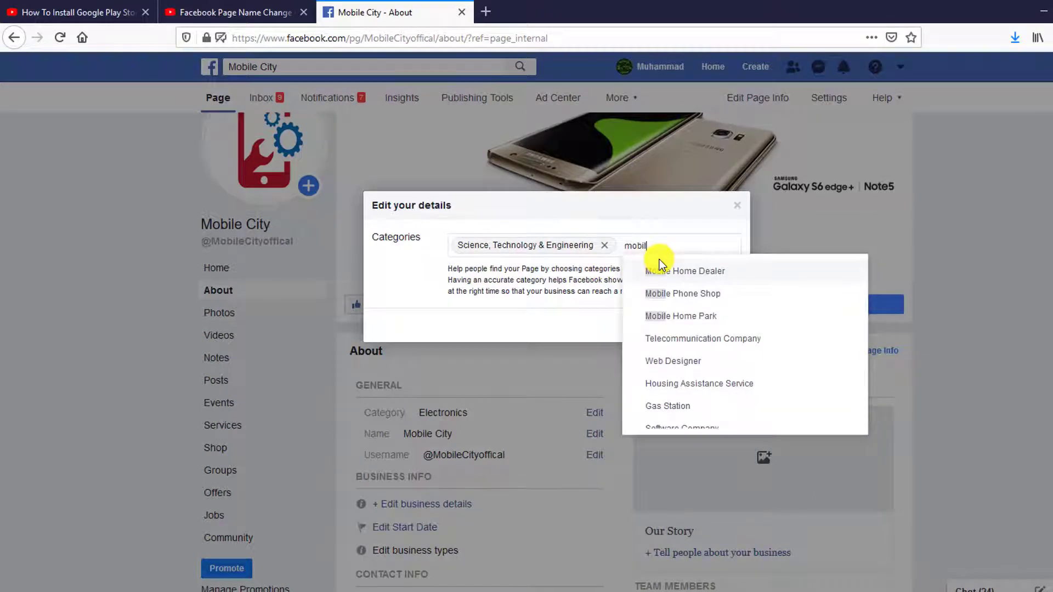
text(e pho)
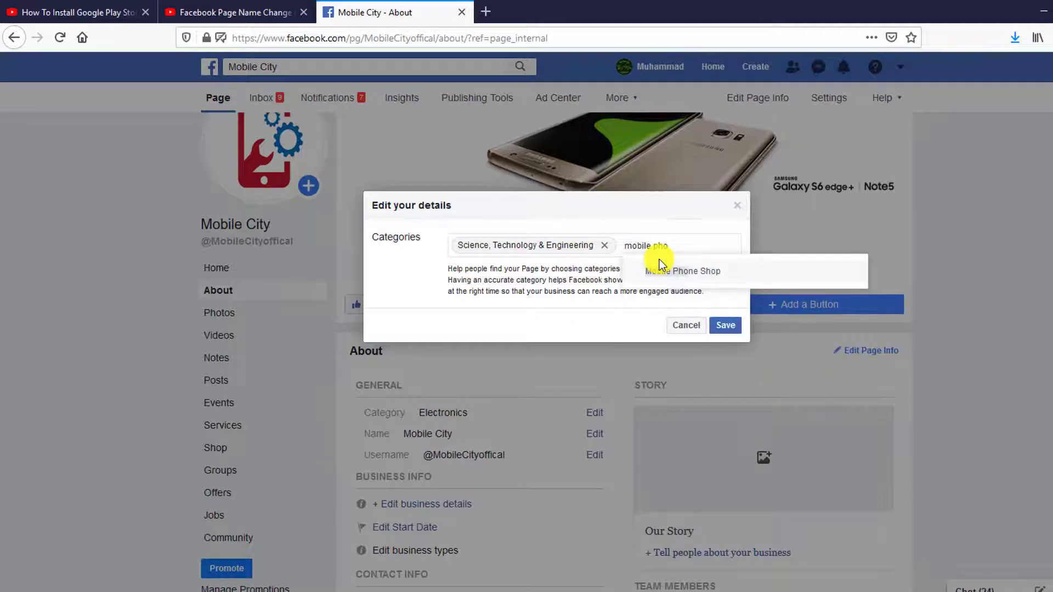
click(682, 271)
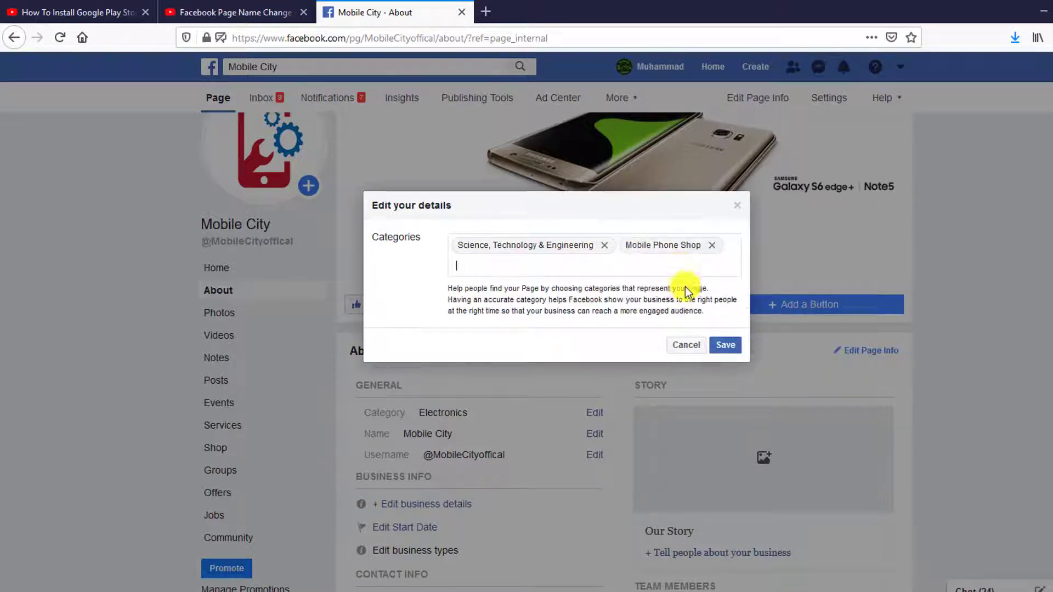
click(726, 351)
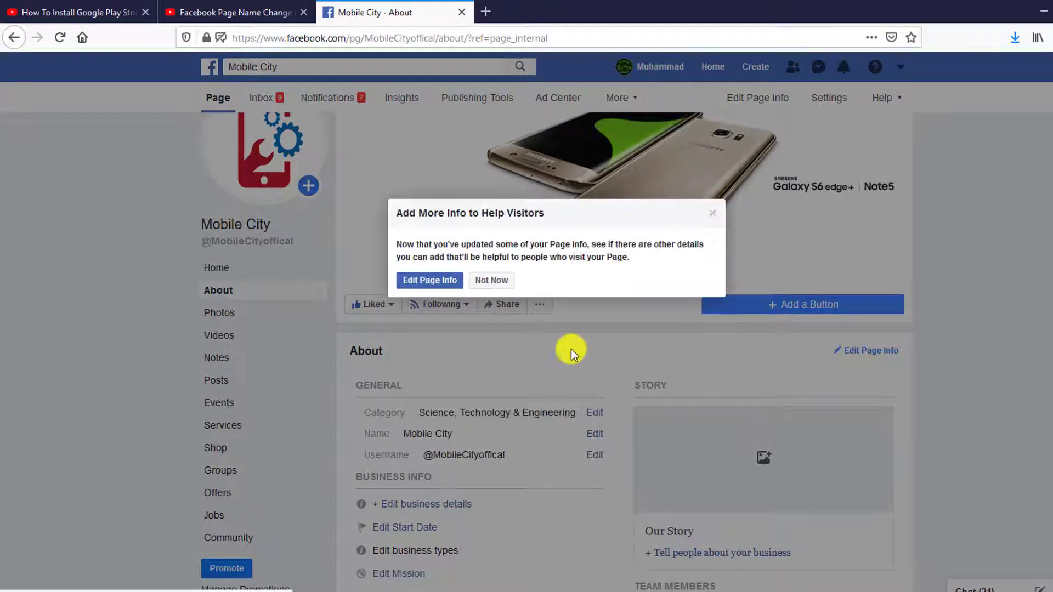
click(508, 286)
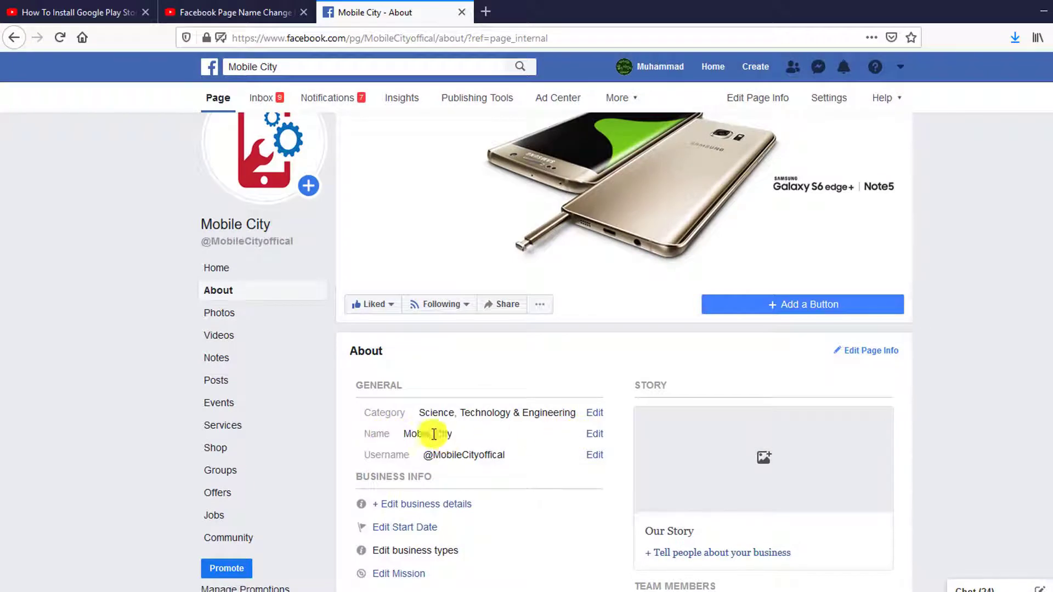
- Request changing the page's name to Mobile Solution and submit the request for review
click(595, 434)
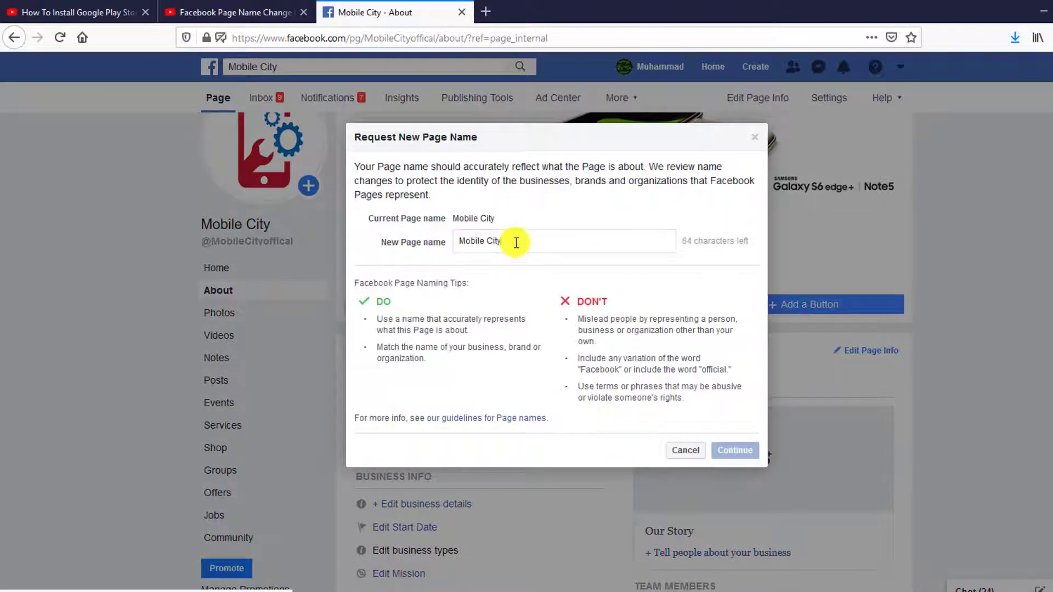
drag(516, 242, 367, 261)
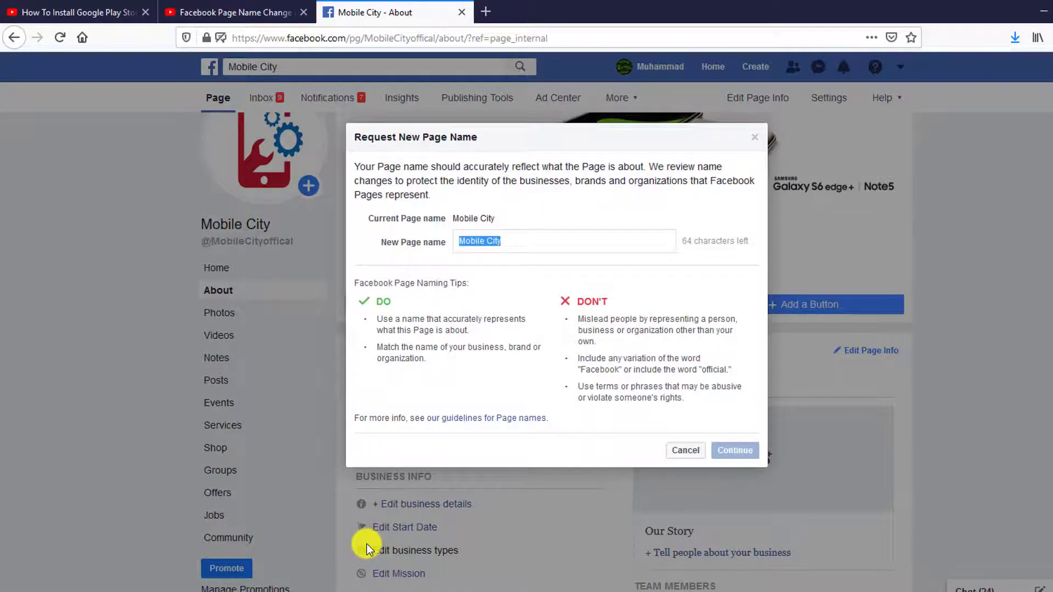
text(Mobile)
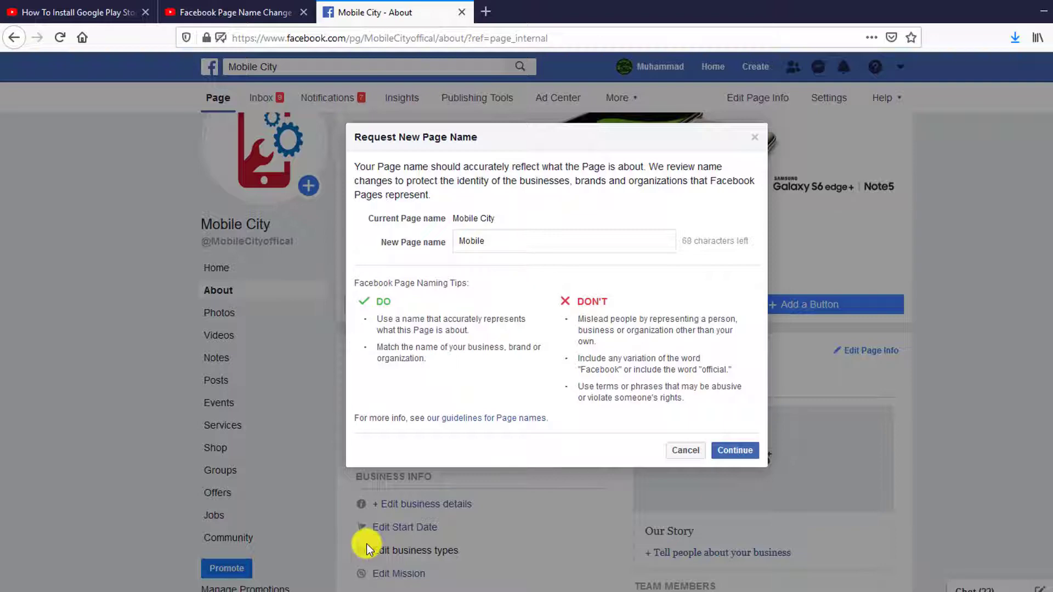
text( Solution)
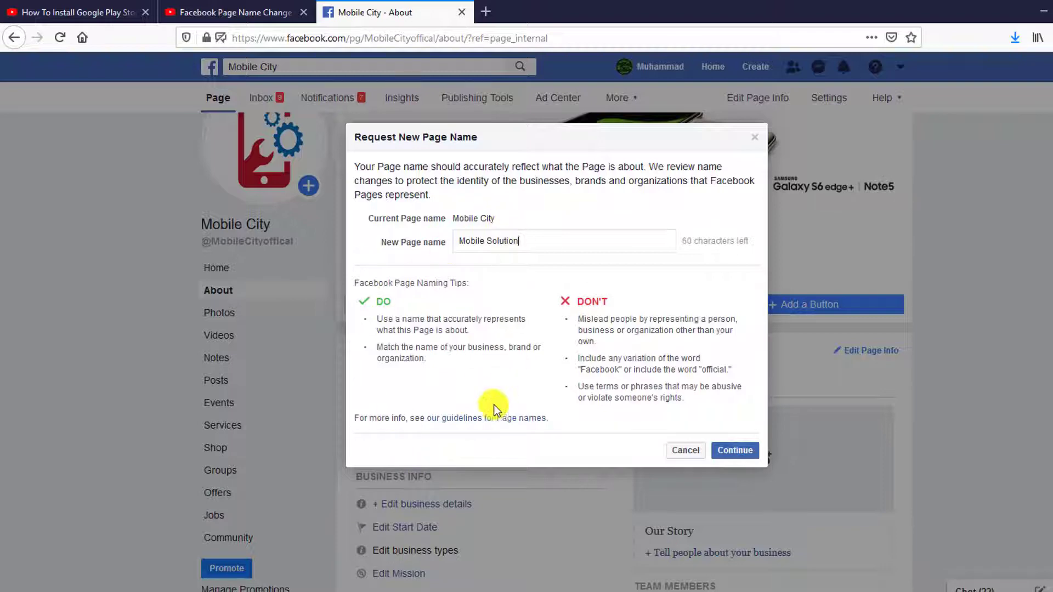
click(737, 453)
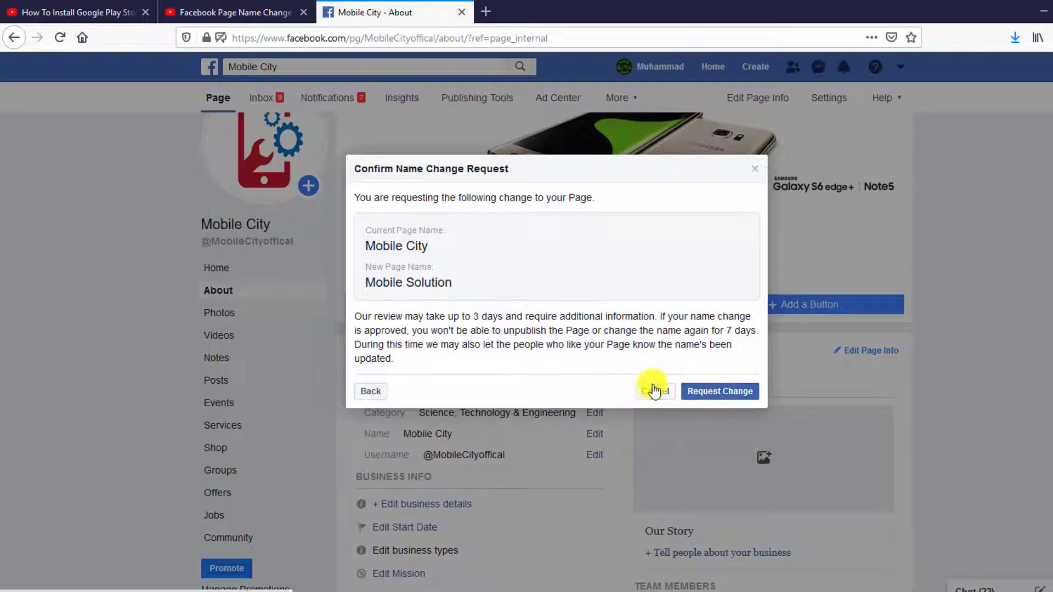
click(714, 391)
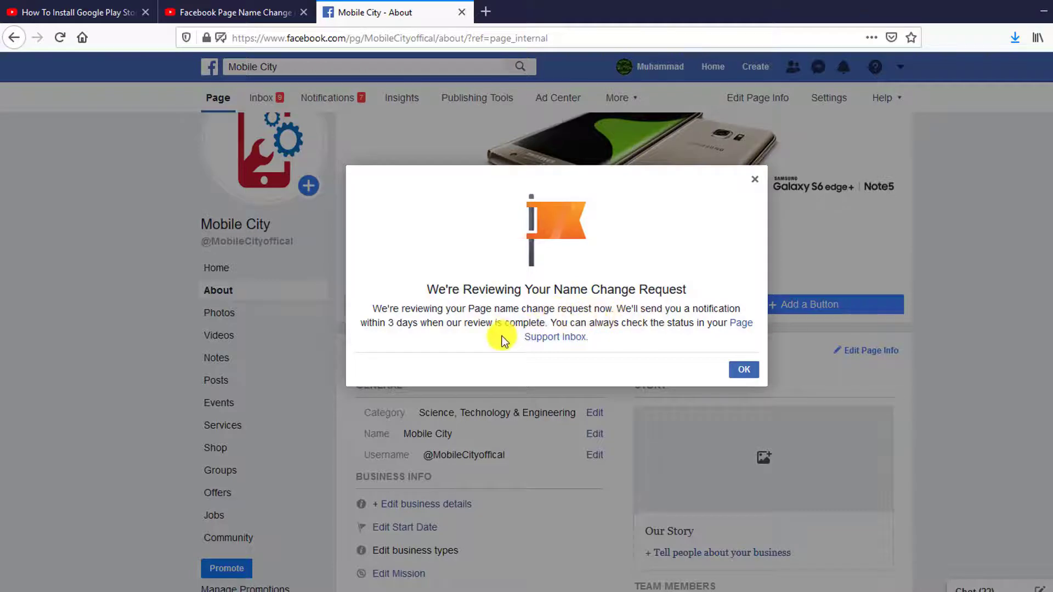
click(744, 369)
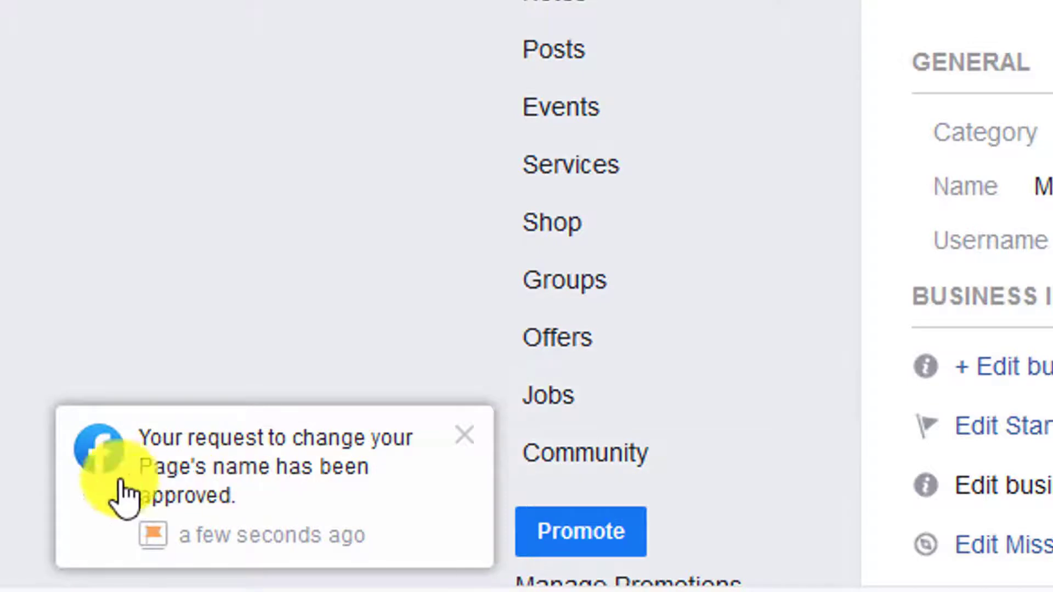
- Open the name-change approval notification and choose the happiest face as the experience rating
click(186, 509)
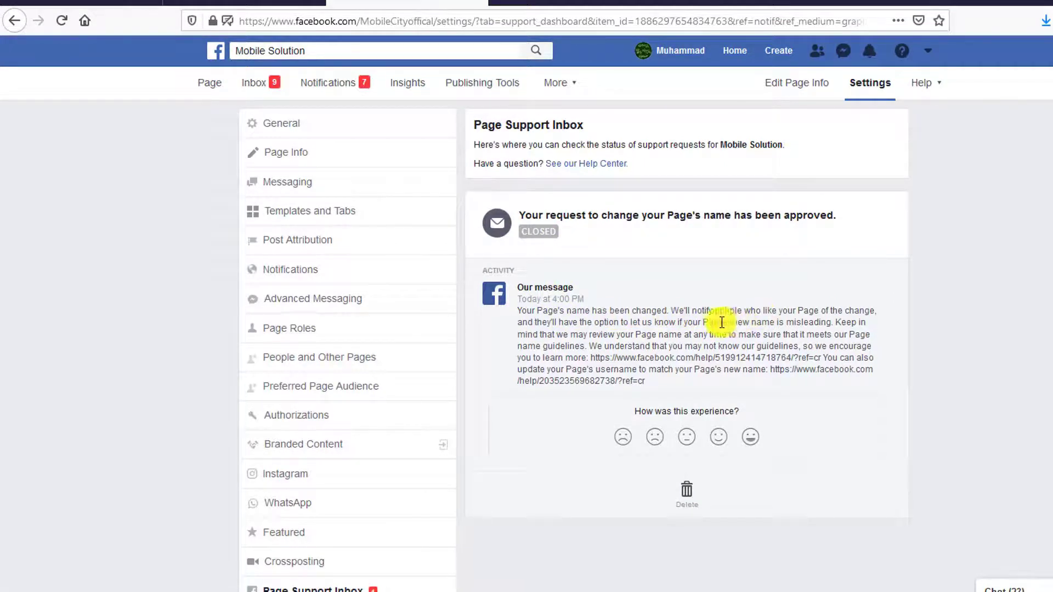
click(750, 439)
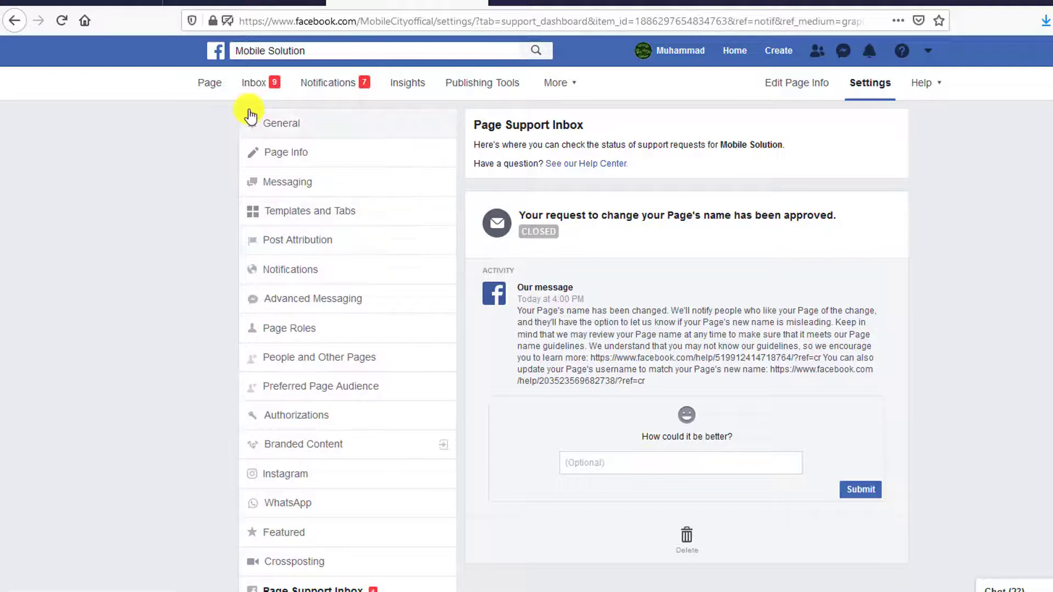
- Open the username editor from the page's About section and try mobilesolution as the new username
click(210, 82)
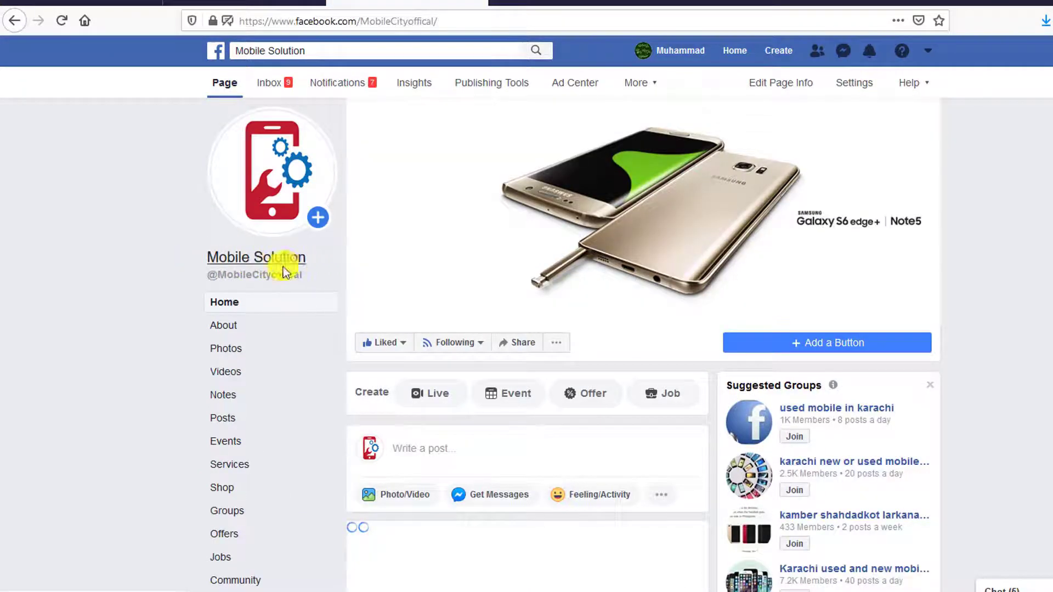
click(230, 326)
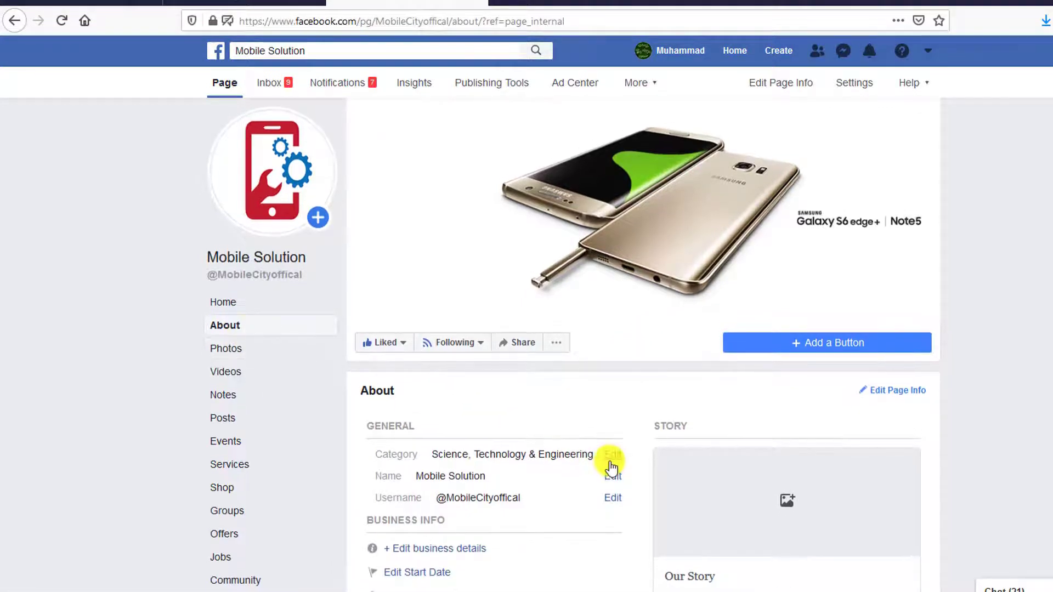
click(611, 499)
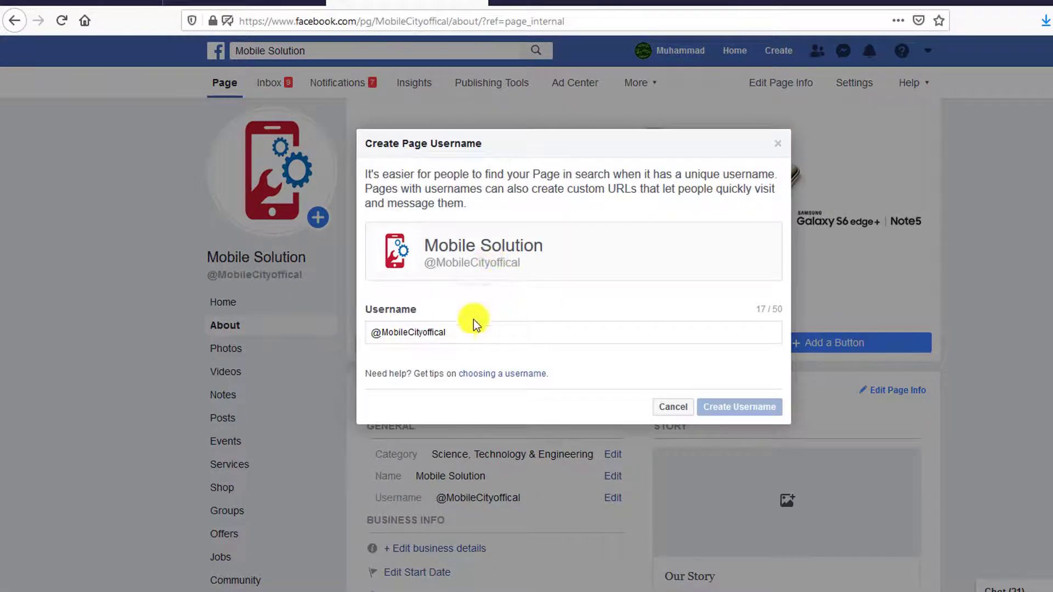
drag(451, 334, 386, 331)
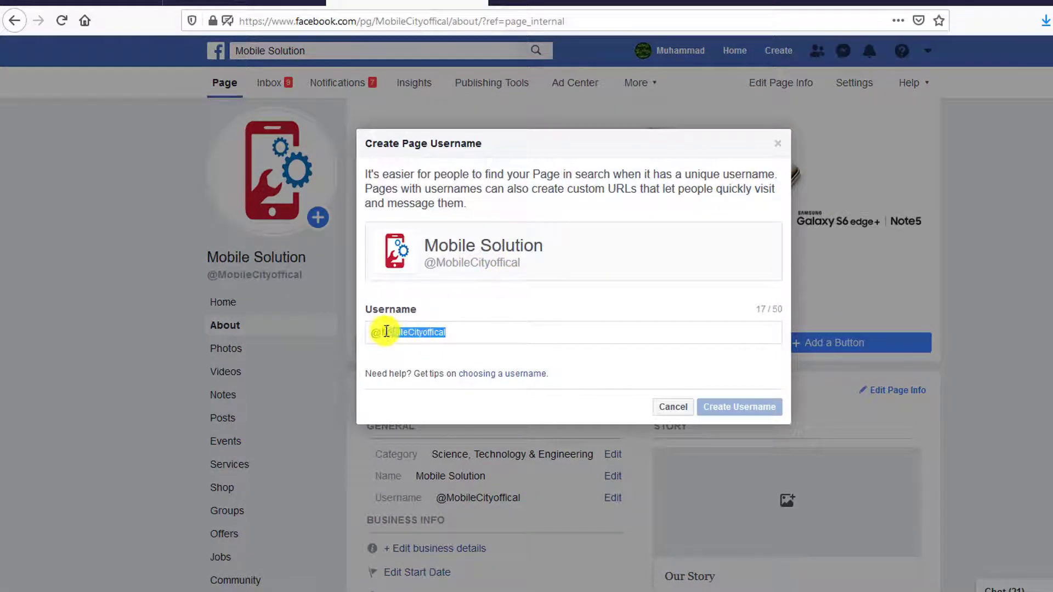
text(mobile)
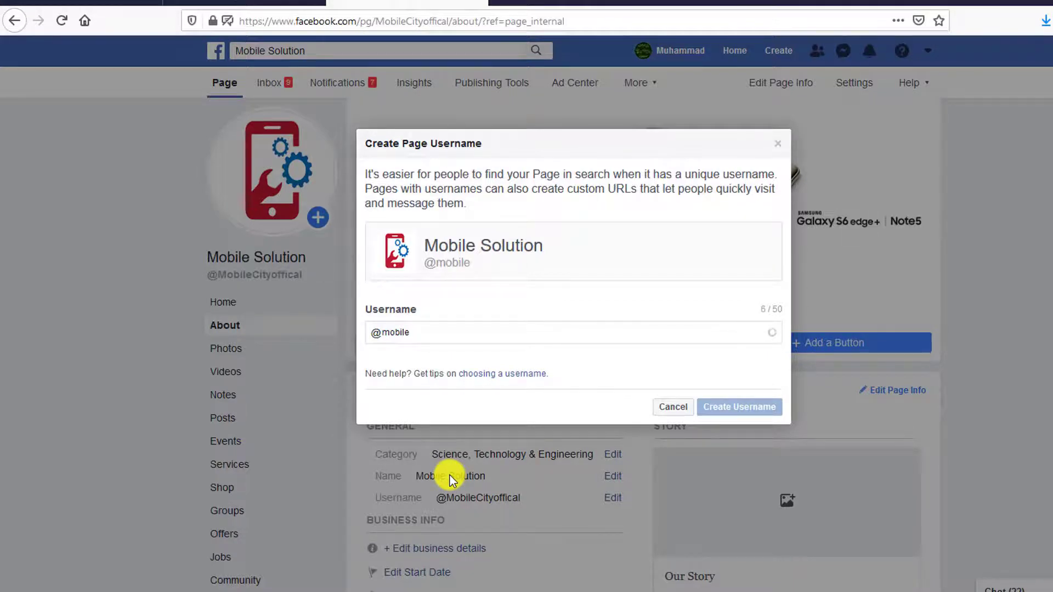
text(sol)
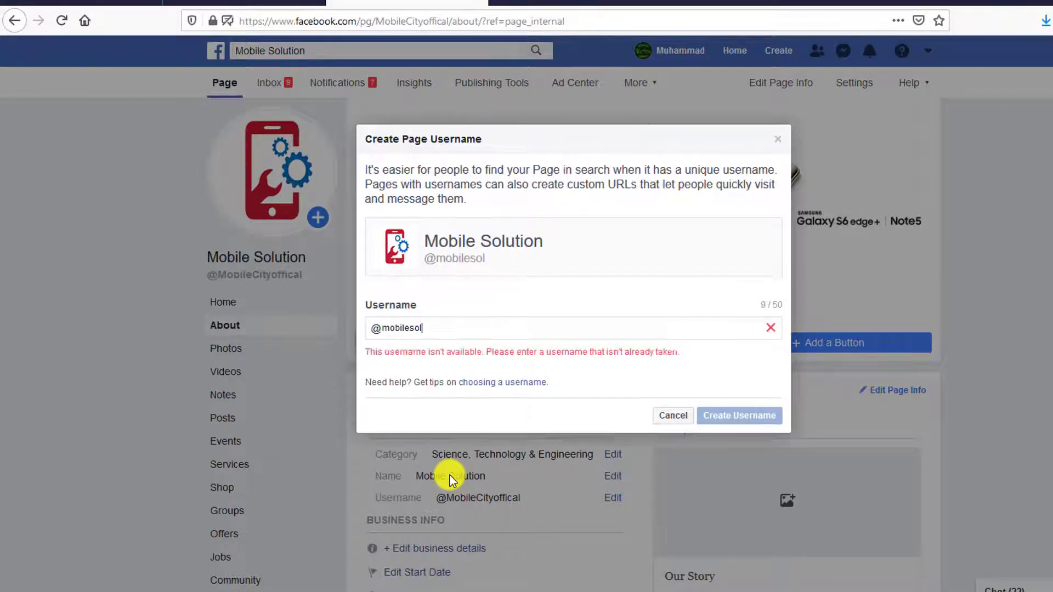
text(ution)
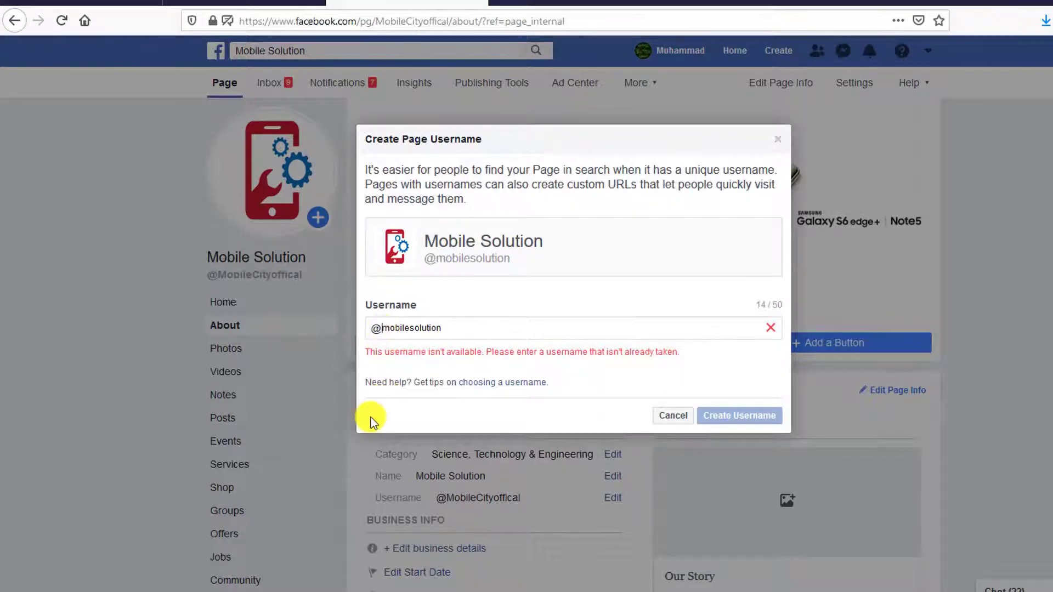
- Try allmobilesolution as the page username, and remove the added "all" prefix
text(all)
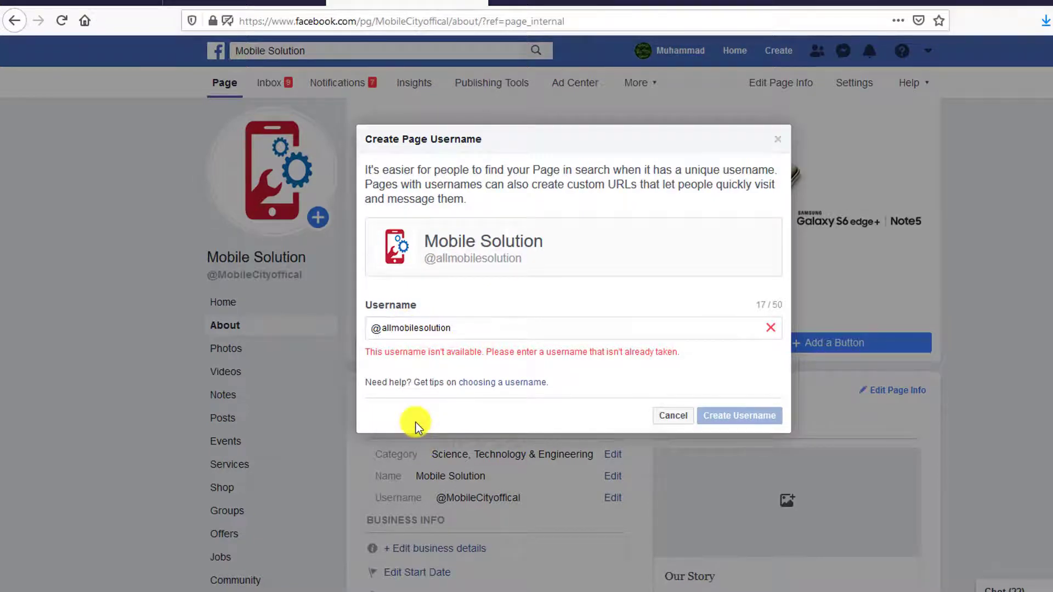
key(BackSpace)
key(BackSpace)
key(BackSpace)
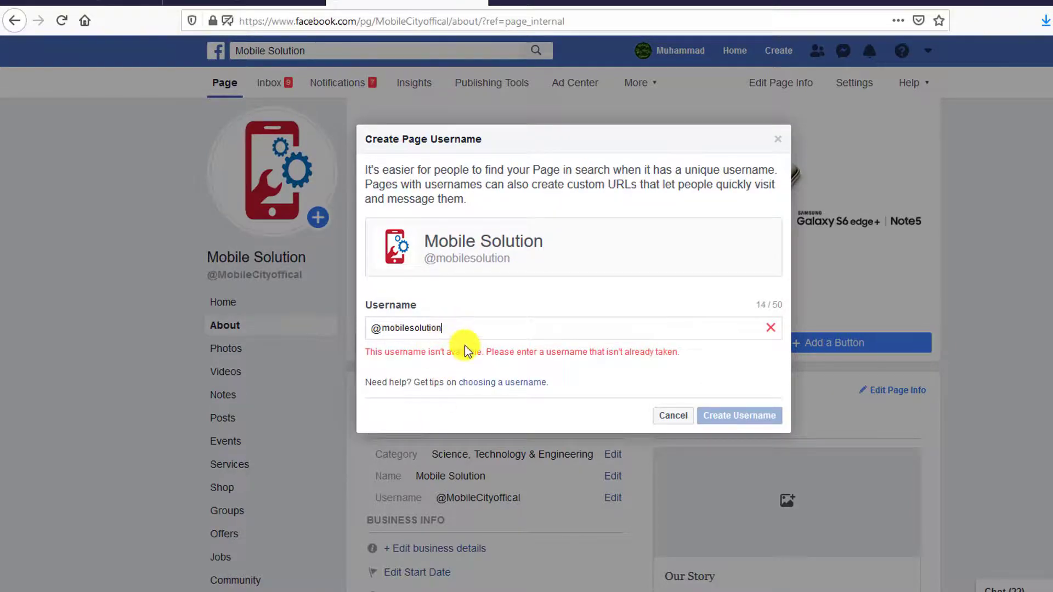
- Extend the username to mobilesolutionoffical and create it for the page
text(offi)
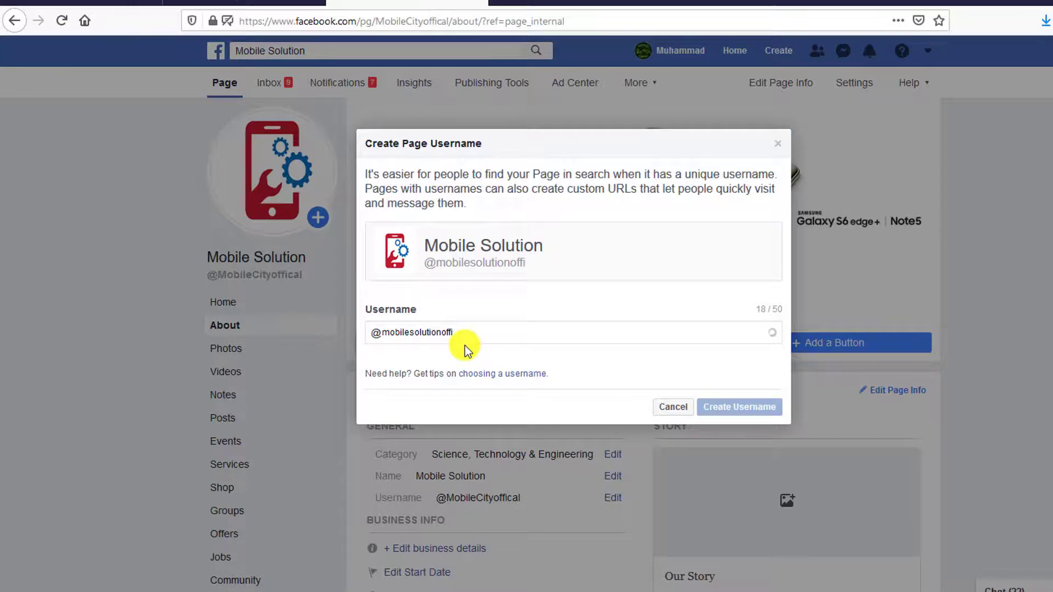
text(cal)
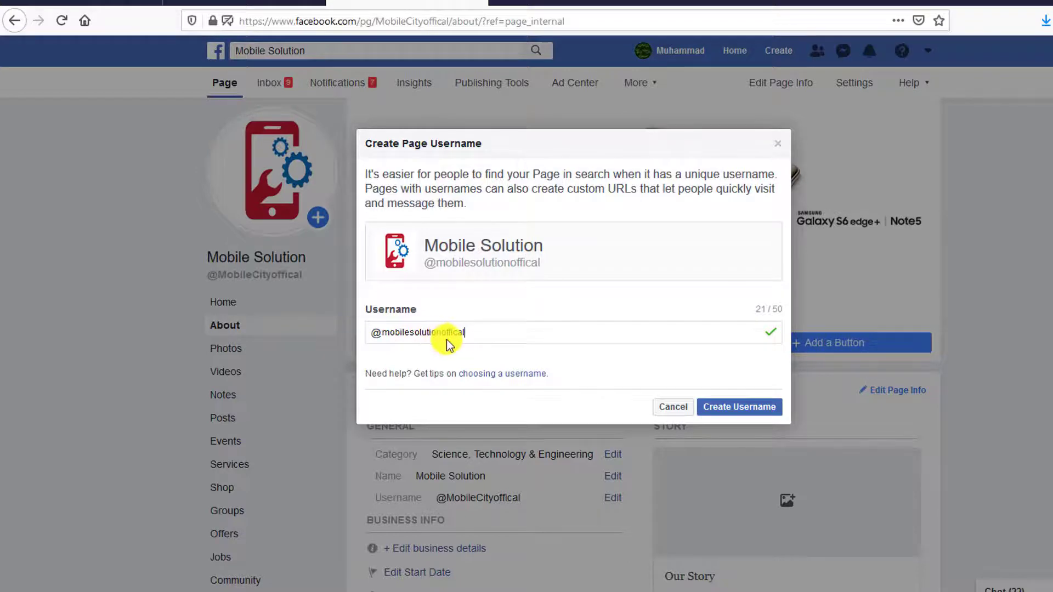
click(751, 407)
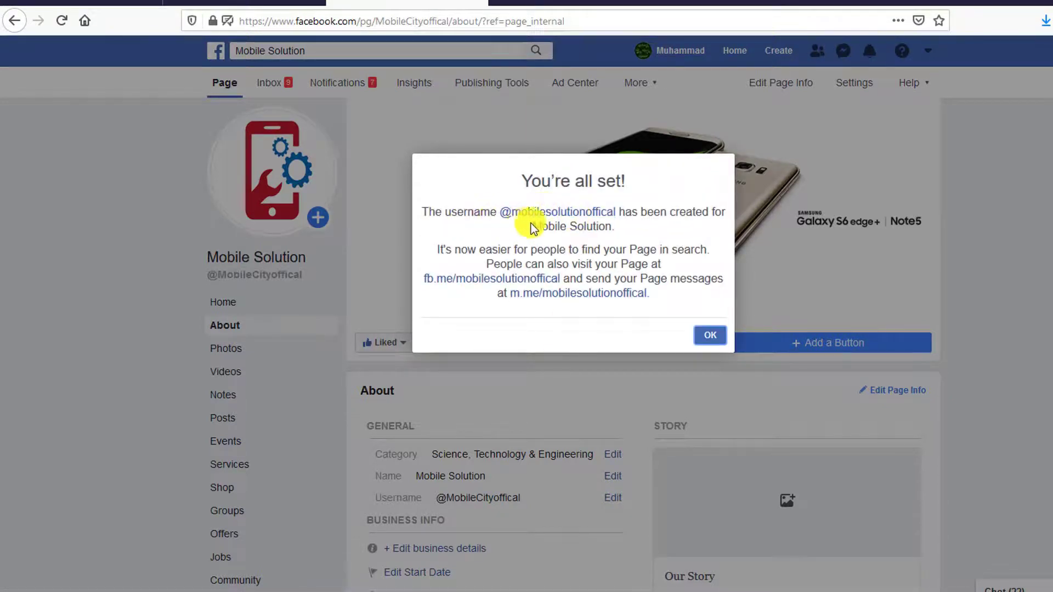
- View the page's new m.me message link and close the Messenger sign-in page it opens
click(587, 300)
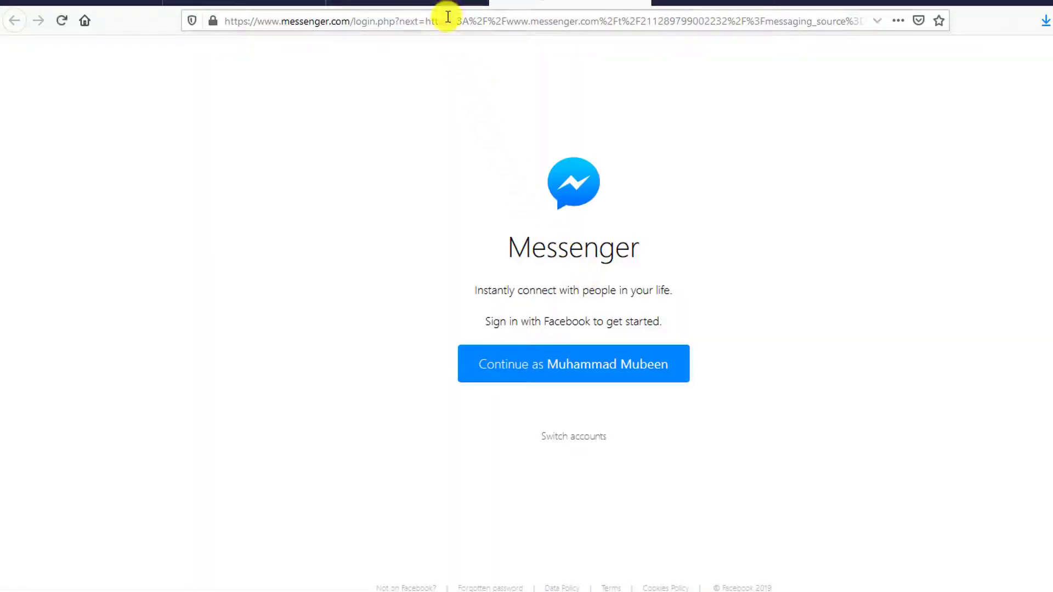
key(ctrl+w)
- Dismiss the username confirmation and reload the page's About section
click(707, 333)
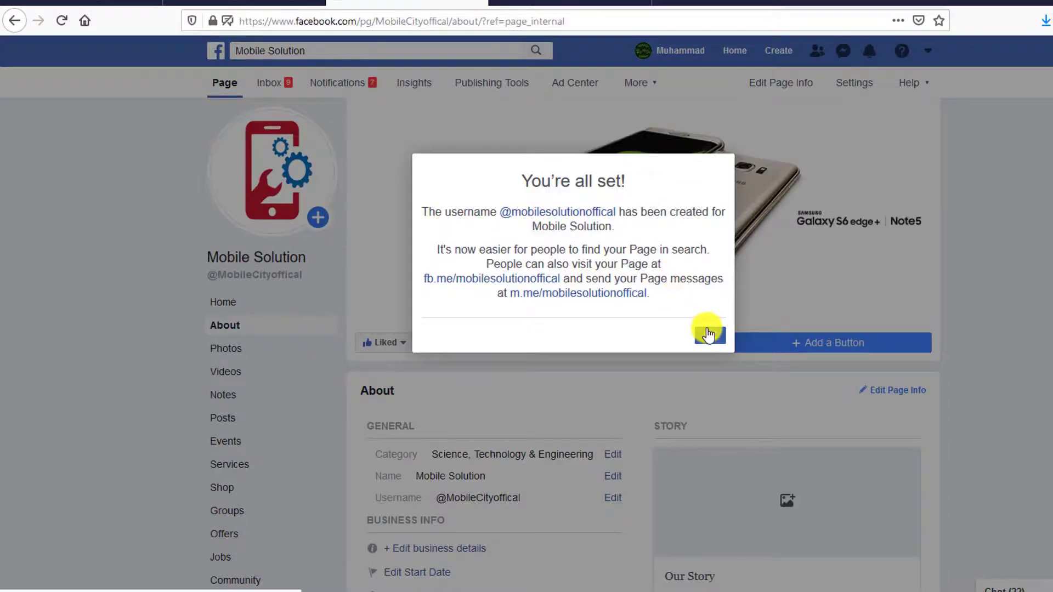
scroll(584, 453, down, 2)
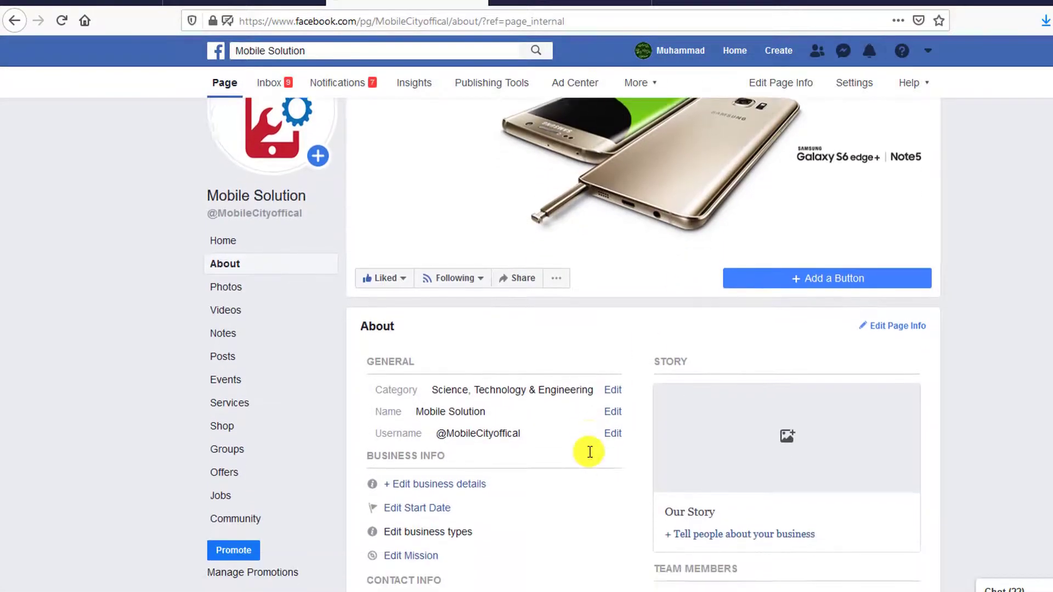
click(60, 16)
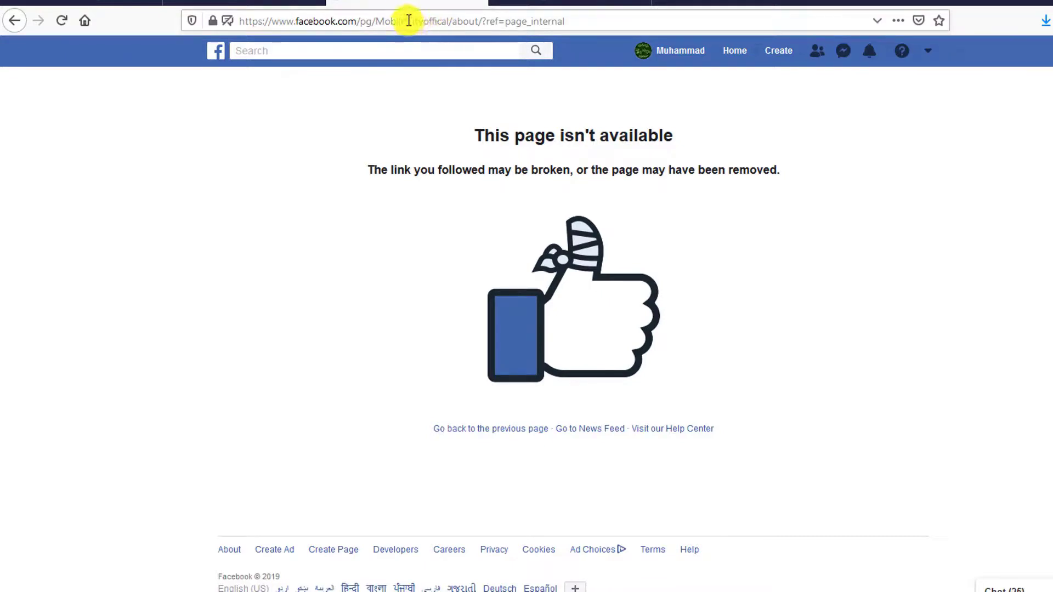
drag(407, 21, 601, 13)
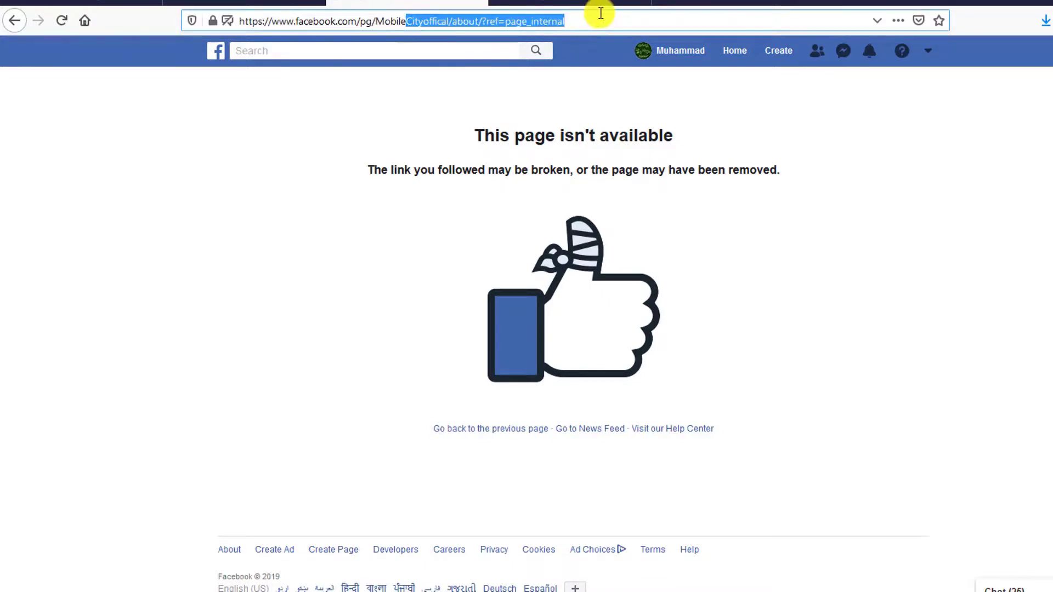
key(BackSpace)
key(BackSpace)
key(BackSpace)
key(BackSpace)
key(BackSpace)
key(BackSpace)
key(BackSpace)
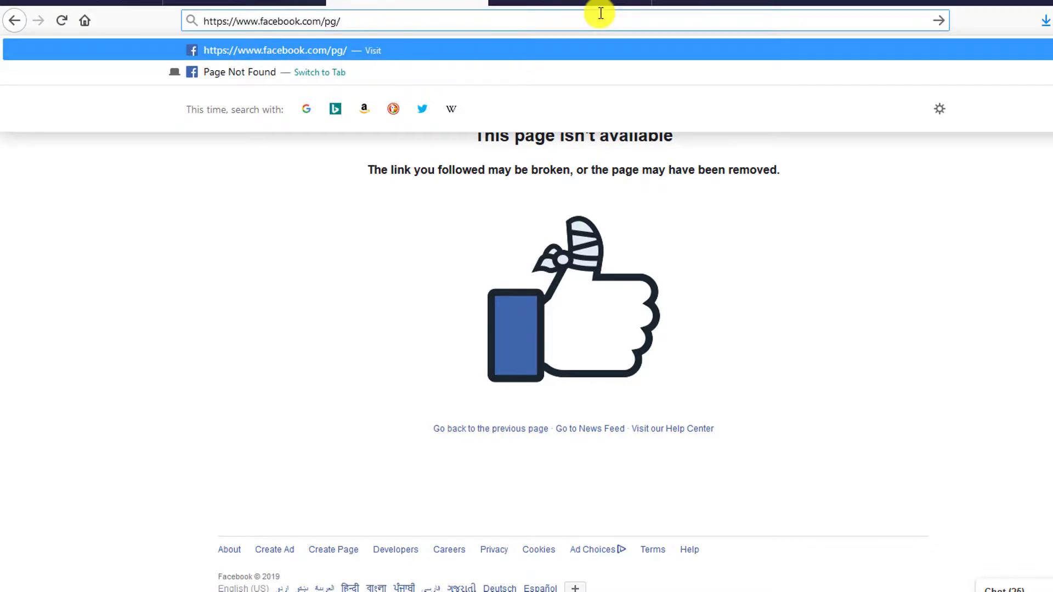
text(mobilesolutio)
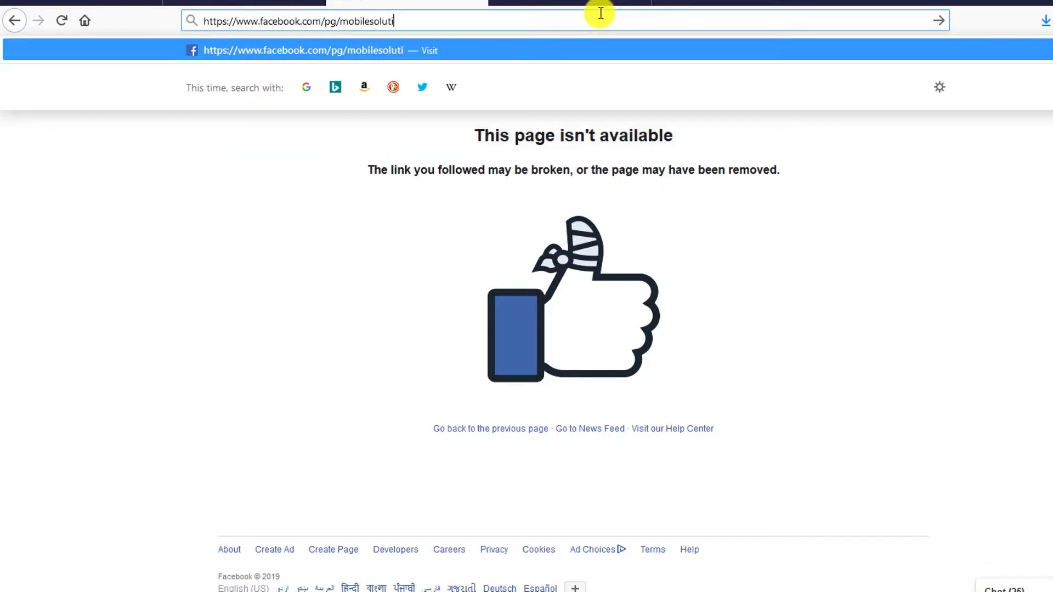
text(noffical)
key(Return)
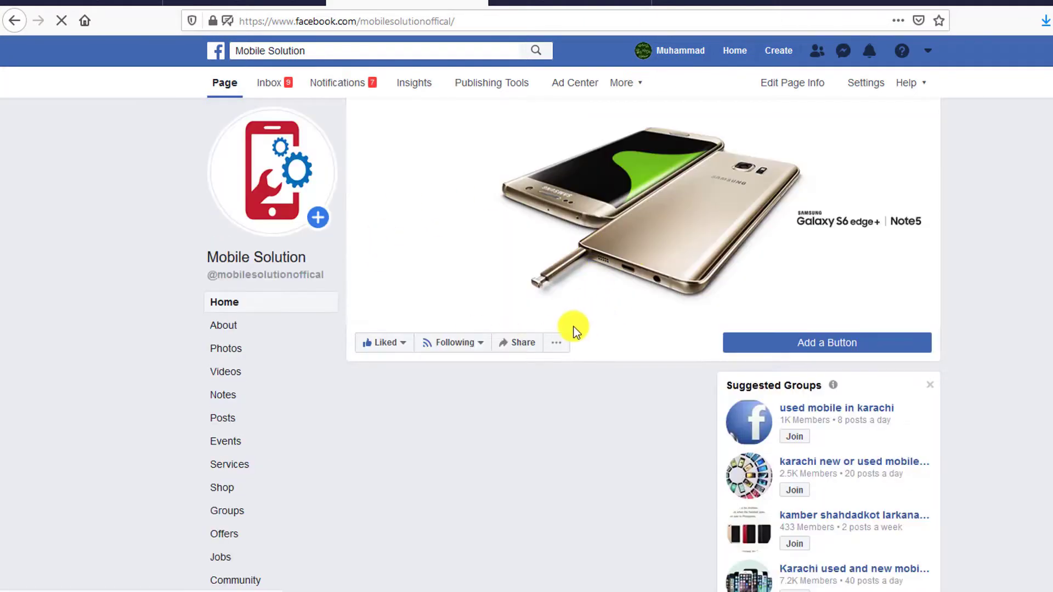
click(238, 328)
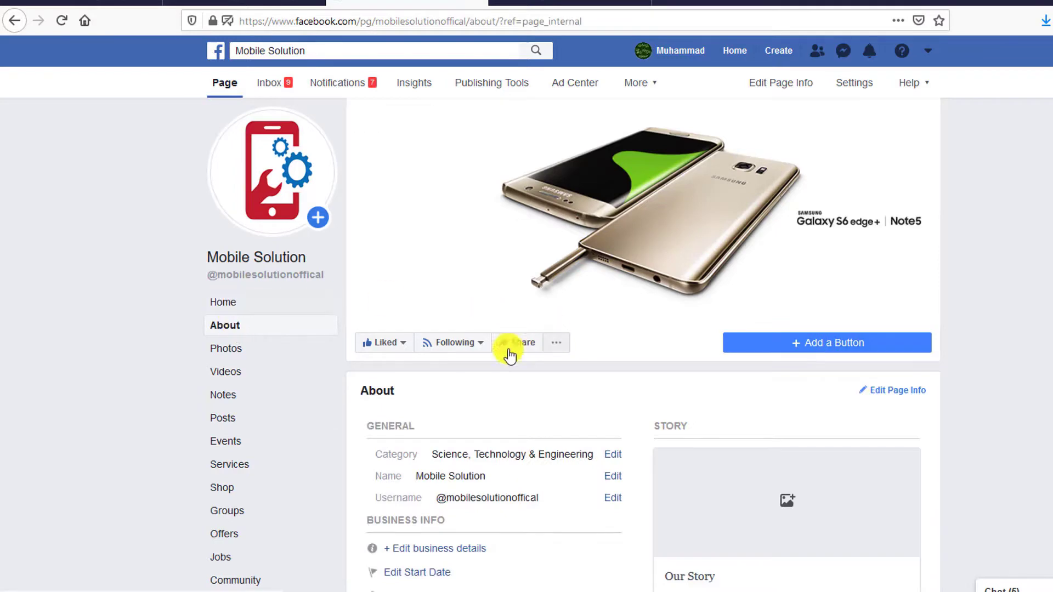